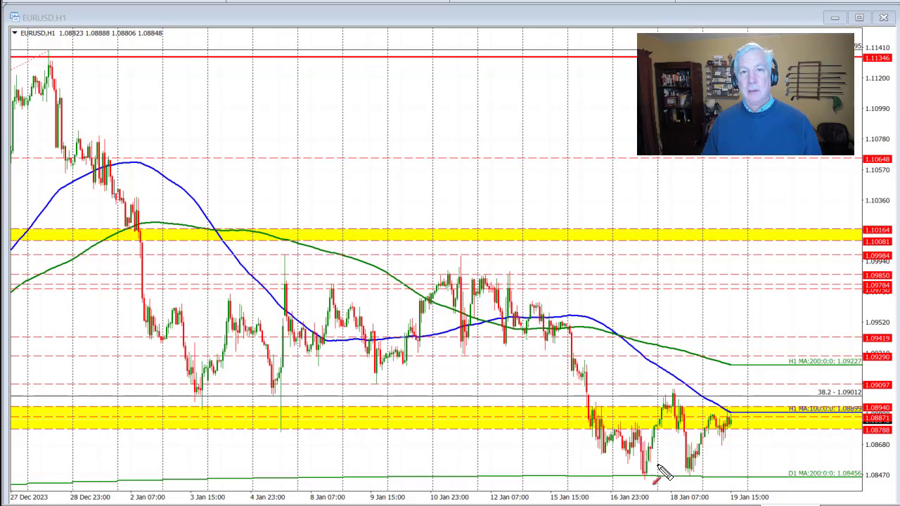
- Mark the 16 and 18 Jan lows and the moving-average tests with red arrows and a line
{"action": "mouse_move", "coordinate": [626, 492]}
{"action": "left_mouse_down"}
{"action": "mouse_move", "coordinate": [643, 475]}
{"action": "mouse_move", "coordinate": [686, 479]}
{"action": "left_mouse_up"}
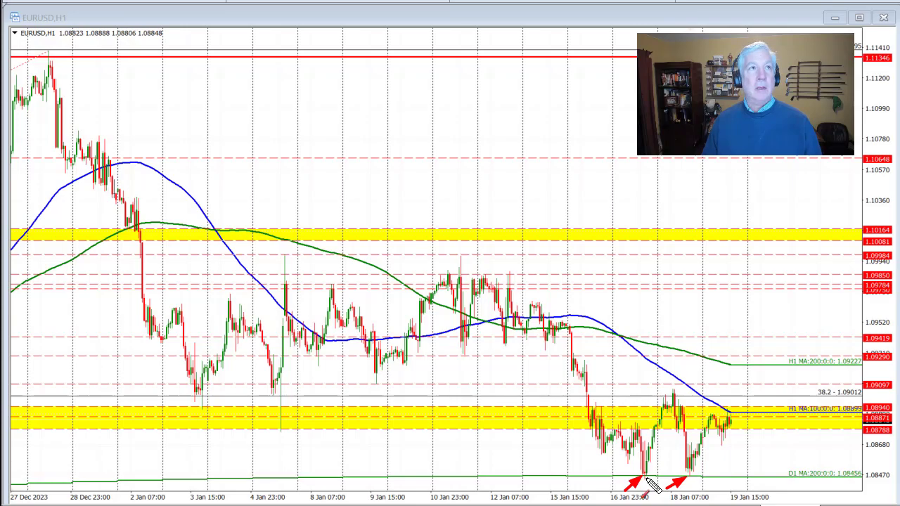
{"action": "left_click_drag", "start_coordinate": [671, 450], "coordinate": [681, 436]}
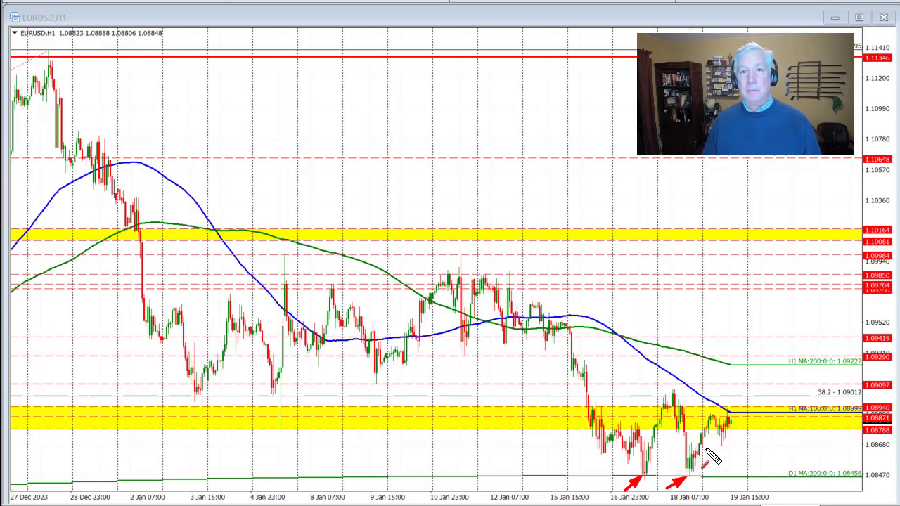
{"action": "left_click_drag", "start_coordinate": [748, 384], "coordinate": [732, 407]}
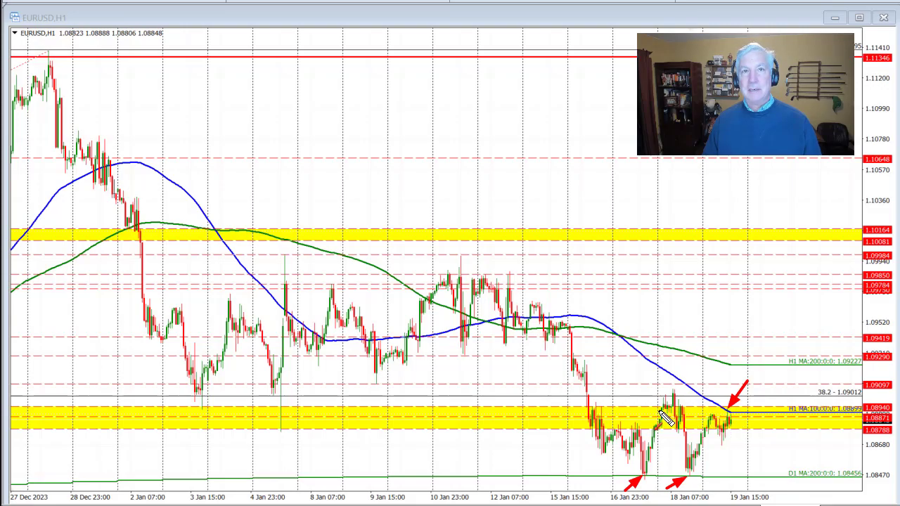
{"action": "mouse_move", "coordinate": [566, 291]}
{"action": "left_mouse_down"}
{"action": "mouse_move", "coordinate": [547, 322]}
{"action": "mouse_move", "coordinate": [559, 317]}
{"action": "left_mouse_up"}
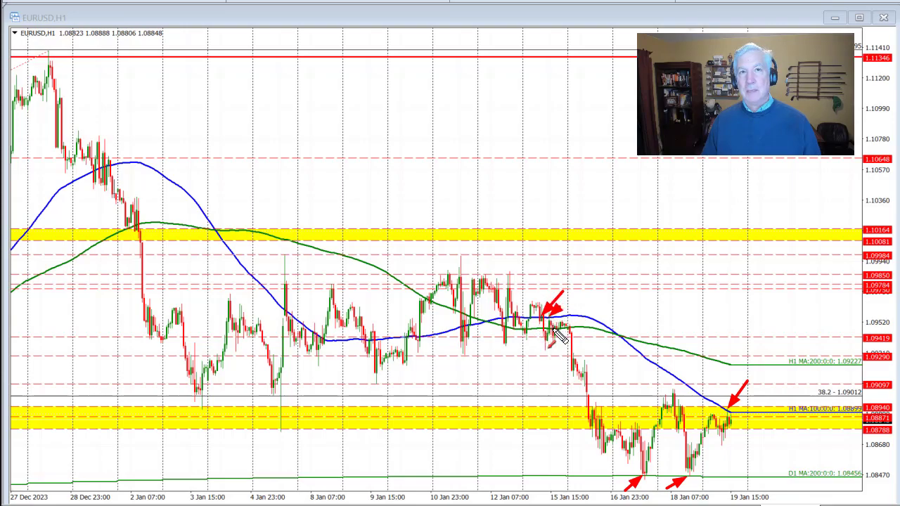
{"action": "left_click_drag", "start_coordinate": [555, 323], "coordinate": [636, 482]}
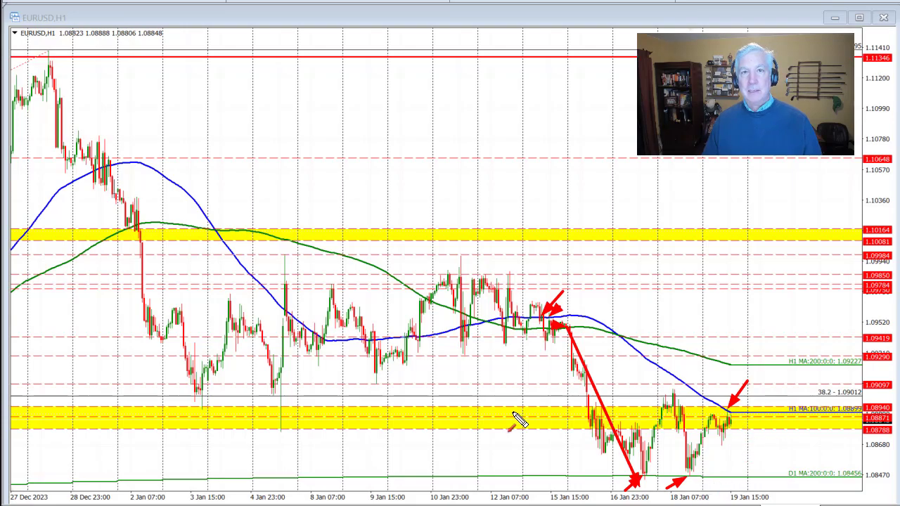
- Erase the red annotations and switch EURUSD to the H4 timeframe
{"action": "key", "text": "Escape"}
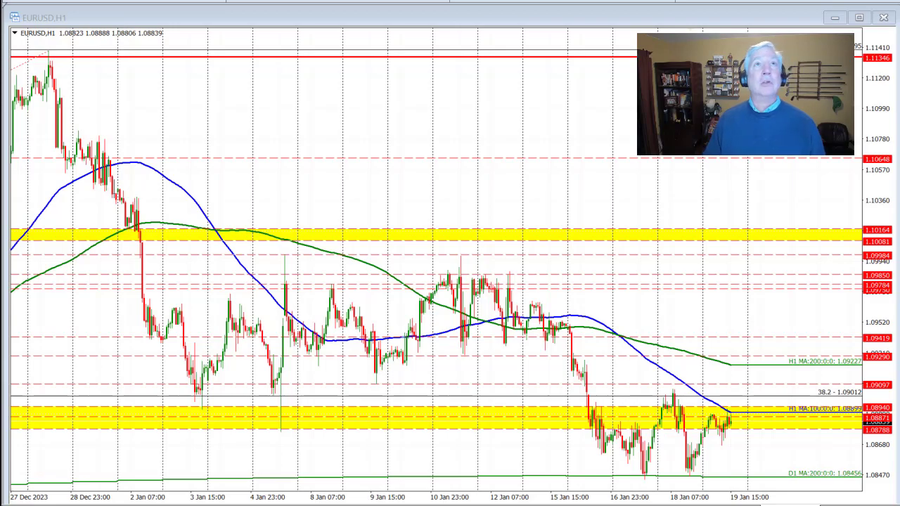
{"action": "type", "text": "H4"}
{"action": "key", "text": "Return"}
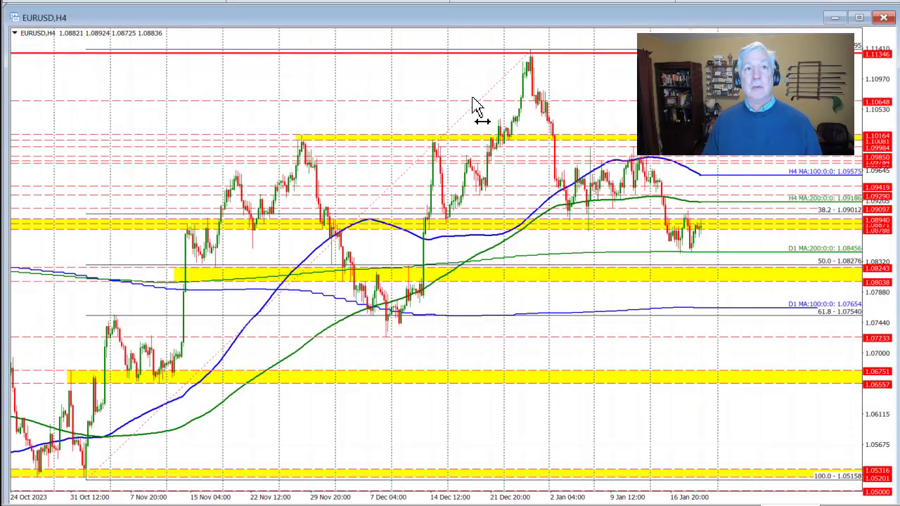
{"action": "left_click_drag", "start_coordinate": [476, 105], "coordinate": [482, 110]}
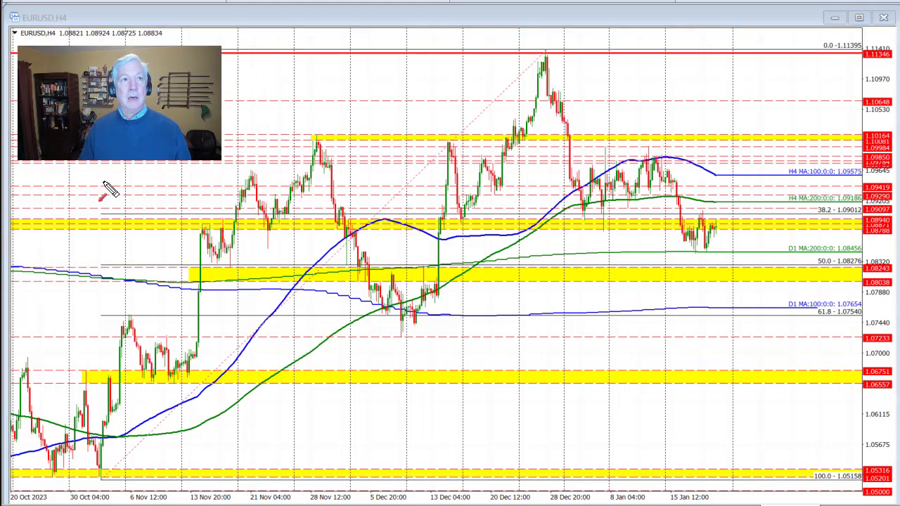
{"action": "left_click", "coordinate": [203, 206]}
{"action": "left_click", "coordinate": [209, 205]}
{"action": "left_click", "coordinate": [214, 205]}
{"action": "left_click", "coordinate": [229, 205]}
{"action": "left_click", "coordinate": [239, 226]}
{"action": "left_click", "coordinate": [263, 233]}
{"action": "left_click", "coordinate": [279, 229]}
{"action": "left_click", "coordinate": [289, 226]}
{"action": "left_click", "coordinate": [334, 236]}
{"action": "left_click", "coordinate": [350, 208]}
{"action": "mouse_move", "coordinate": [351, 224]}
{"action": "left_mouse_down"}
{"action": "mouse_move", "coordinate": [379, 302]}
{"action": "mouse_move", "coordinate": [394, 315]}
{"action": "mouse_move", "coordinate": [444, 263]}
{"action": "mouse_move", "coordinate": [443, 229]}
{"action": "mouse_move", "coordinate": [462, 223]}
{"action": "left_mouse_up"}
{"action": "left_click_drag", "start_coordinate": [526, 264], "coordinate": [531, 248]}
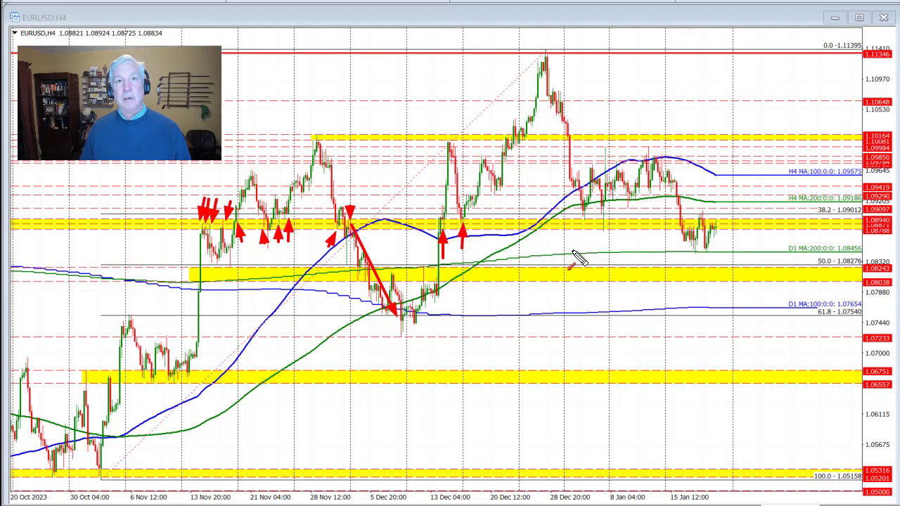
{"action": "mouse_move", "coordinate": [588, 237]}
{"action": "left_mouse_down"}
{"action": "mouse_move", "coordinate": [586, 219]}
{"action": "mouse_move", "coordinate": [609, 234]}
{"action": "left_mouse_up"}
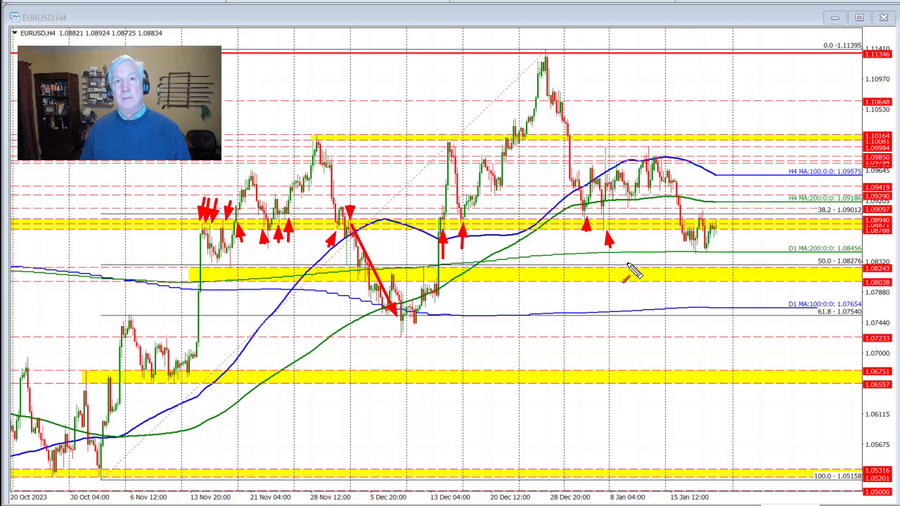
{"action": "left_click_drag", "start_coordinate": [682, 231], "coordinate": [671, 239]}
{"action": "left_click_drag", "start_coordinate": [700, 266], "coordinate": [707, 251]}
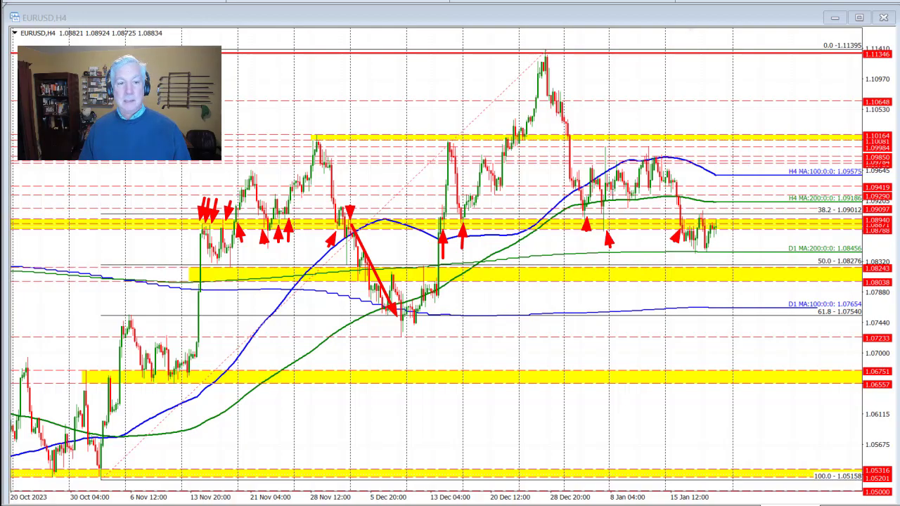
{"action": "key", "text": "Escape"}
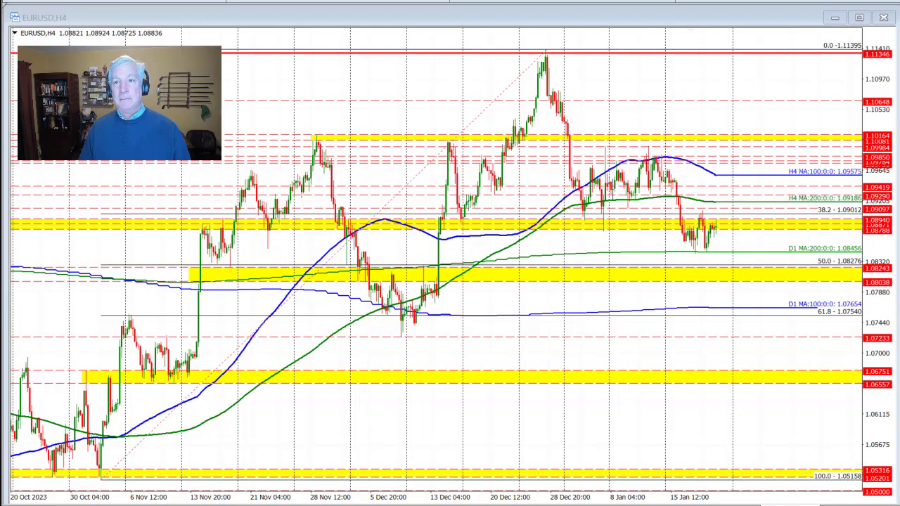
- Bring up the USDJPY chart and arrow the January rally and the latest high
{"action": "key", "text": "ctrl+Tab"}
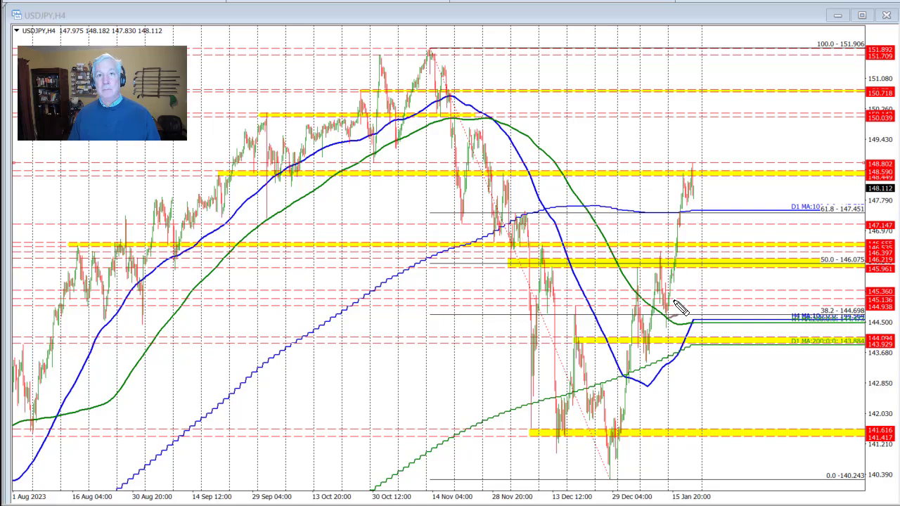
{"action": "left_click_drag", "start_coordinate": [666, 309], "coordinate": [679, 179]}
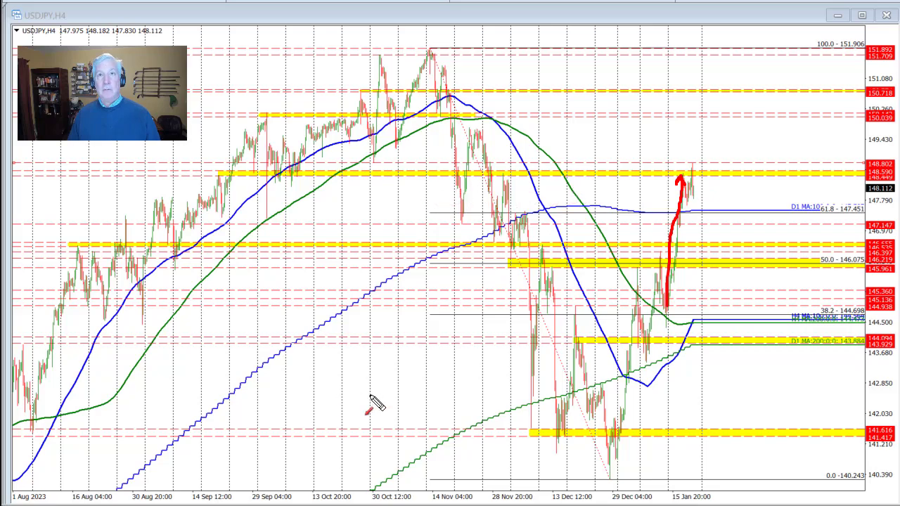
{"action": "left_click_drag", "start_coordinate": [686, 145], "coordinate": [682, 174]}
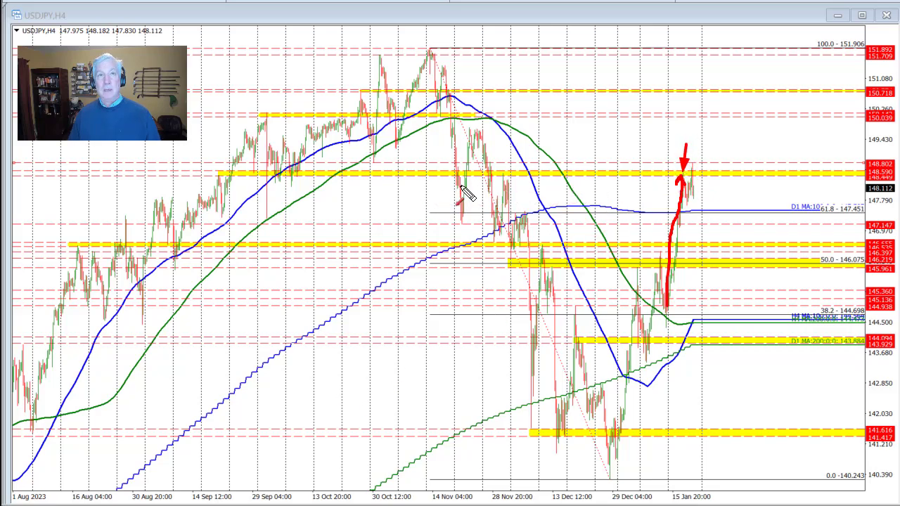
- Mark the September highs, another swing high and the late-November top with red arrows
{"action": "mouse_move", "coordinate": [225, 151]}
{"action": "left_mouse_down"}
{"action": "mouse_move", "coordinate": [222, 183]}
{"action": "mouse_move", "coordinate": [234, 182]}
{"action": "mouse_move", "coordinate": [231, 158]}
{"action": "left_mouse_up"}
{"action": "mouse_move", "coordinate": [255, 185]}
{"action": "left_mouse_down"}
{"action": "mouse_move", "coordinate": [259, 176]}
{"action": "mouse_move", "coordinate": [270, 200]}
{"action": "mouse_move", "coordinate": [267, 175]}
{"action": "mouse_move", "coordinate": [305, 185]}
{"action": "mouse_move", "coordinate": [303, 177]}
{"action": "left_mouse_up"}
{"action": "left_click_drag", "start_coordinate": [450, 200], "coordinate": [457, 190]}
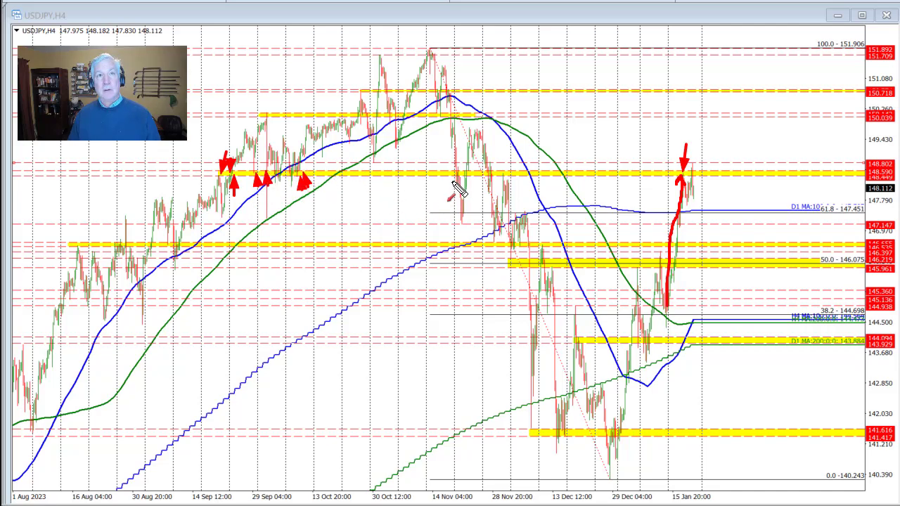
{"action": "mouse_move", "coordinate": [459, 159]}
{"action": "left_mouse_down"}
{"action": "mouse_move", "coordinate": [463, 170]}
{"action": "mouse_move", "coordinate": [504, 170]}
{"action": "mouse_move", "coordinate": [604, 451]}
{"action": "left_mouse_up"}
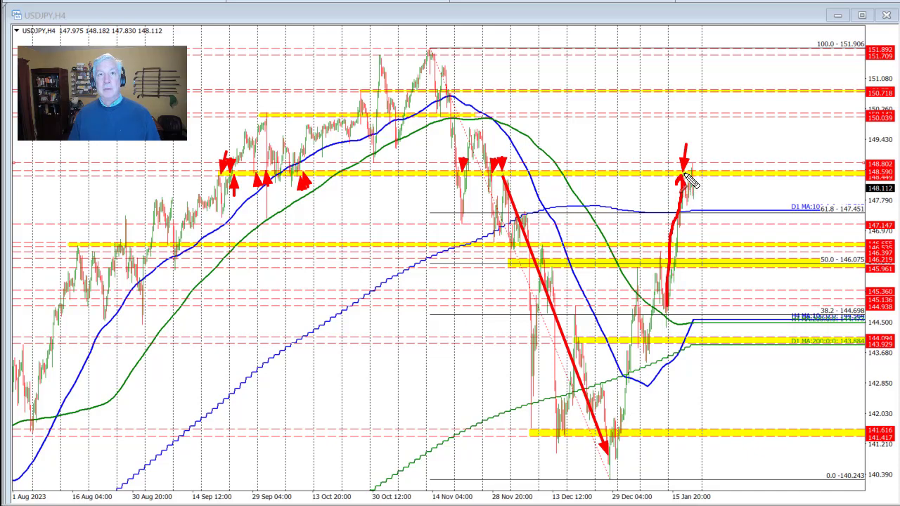
{"action": "mouse_move", "coordinate": [691, 211]}
{"action": "left_mouse_down"}
{"action": "mouse_move", "coordinate": [693, 235]}
{"action": "mouse_move", "coordinate": [691, 212]}
{"action": "left_mouse_up"}
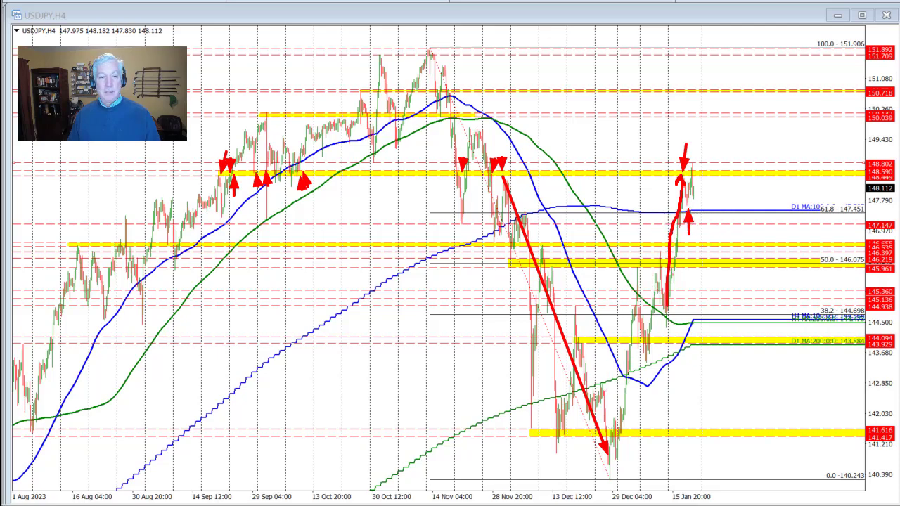
- Clear the old marks, circle the 147.451 level, and arrow the 148.8 high plus earlier points
{"action": "key", "text": "Escape"}
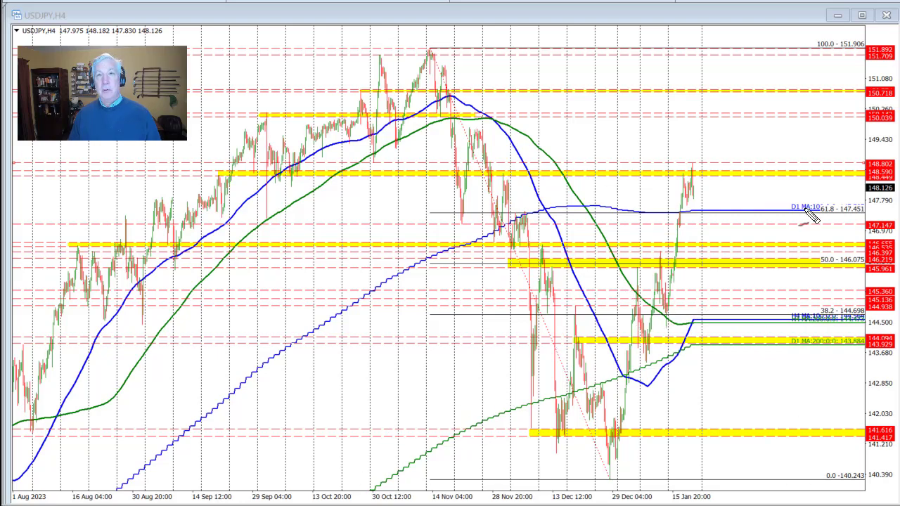
{"action": "mouse_move", "coordinate": [806, 199]}
{"action": "left_mouse_down"}
{"action": "mouse_move", "coordinate": [778, 207]}
{"action": "mouse_move", "coordinate": [856, 224]}
{"action": "mouse_move", "coordinate": [863, 199]}
{"action": "mouse_move", "coordinate": [791, 202]}
{"action": "left_mouse_up"}
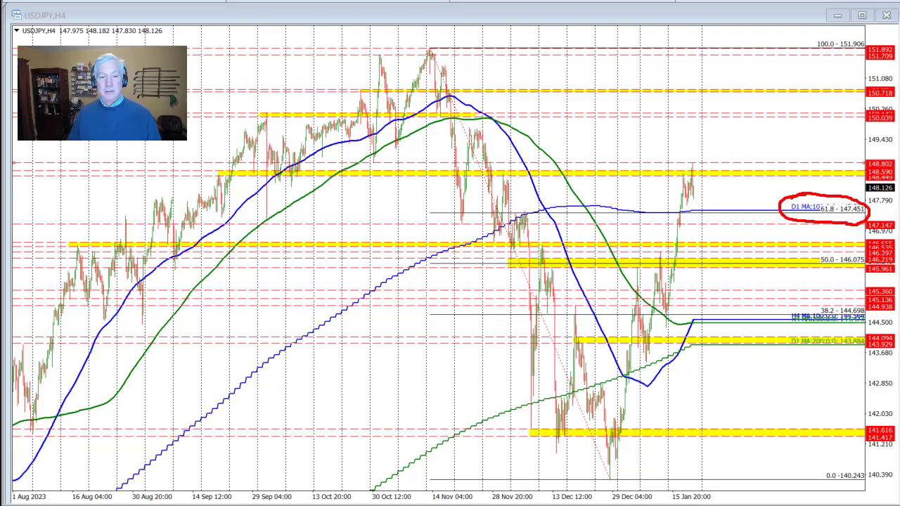
{"action": "left_click_drag", "start_coordinate": [712, 135], "coordinate": [695, 170]}
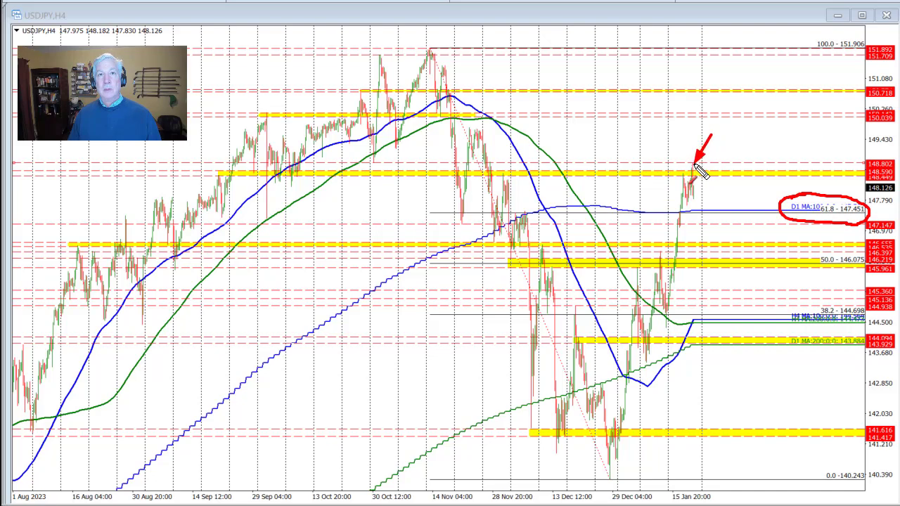
{"action": "left_click_drag", "start_coordinate": [379, 190], "coordinate": [376, 167]}
{"action": "left_click_drag", "start_coordinate": [462, 171], "coordinate": [498, 167]}
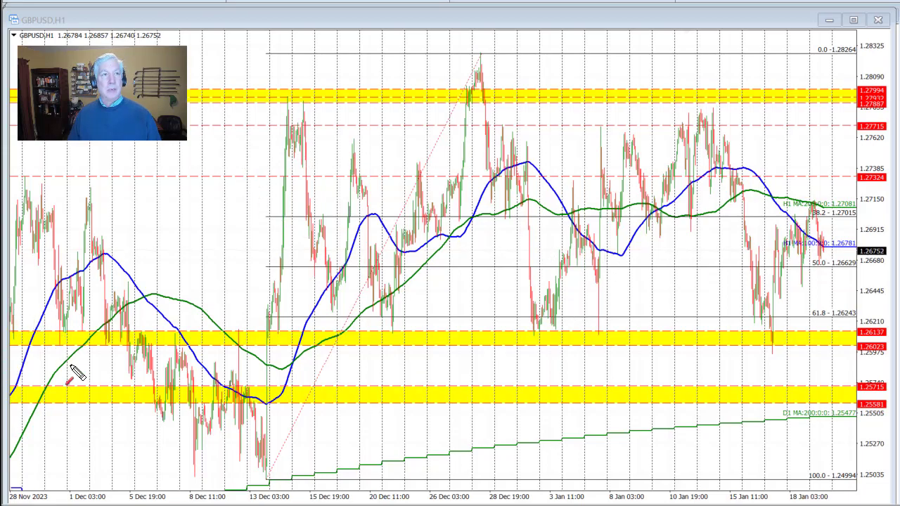
- Arrow the early-December touches and tests from above of the 1.2602–1.2614 band
{"action": "mouse_move", "coordinate": [23, 370]}
{"action": "left_mouse_down"}
{"action": "mouse_move", "coordinate": [18, 344]}
{"action": "mouse_move", "coordinate": [51, 370]}
{"action": "mouse_move", "coordinate": [65, 339]}
{"action": "left_mouse_up"}
{"action": "mouse_move", "coordinate": [78, 368]}
{"action": "left_mouse_down"}
{"action": "mouse_move", "coordinate": [91, 329]}
{"action": "mouse_move", "coordinate": [116, 352]}
{"action": "mouse_move", "coordinate": [119, 341]}
{"action": "left_mouse_up"}
{"action": "mouse_move", "coordinate": [148, 307]}
{"action": "left_mouse_down"}
{"action": "mouse_move", "coordinate": [144, 326]}
{"action": "mouse_move", "coordinate": [178, 329]}
{"action": "left_mouse_up"}
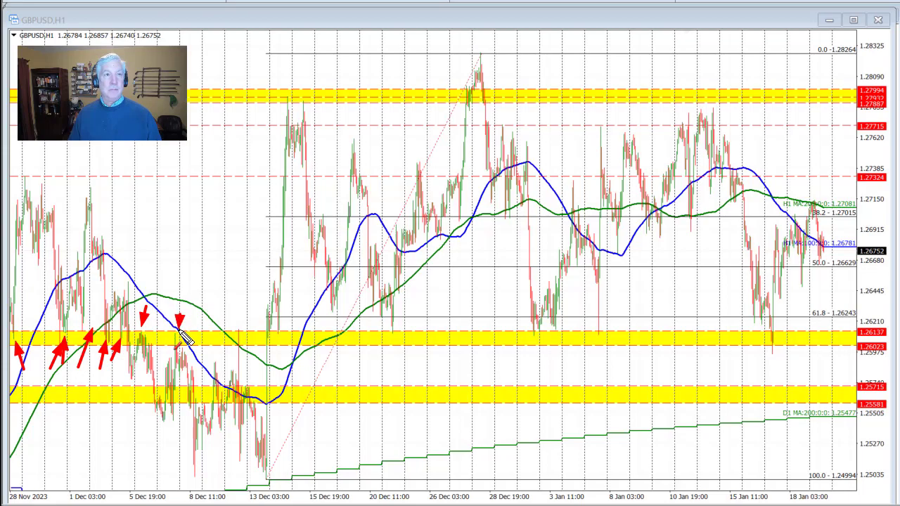
{"action": "left_click_drag", "start_coordinate": [235, 315], "coordinate": [234, 329]}
{"action": "left_click_drag", "start_coordinate": [254, 371], "coordinate": [276, 334]}
- Arrow the December and January lows on the band, the break lower, and the rebound
{"action": "left_click_drag", "start_coordinate": [386, 354], "coordinate": [391, 336]}
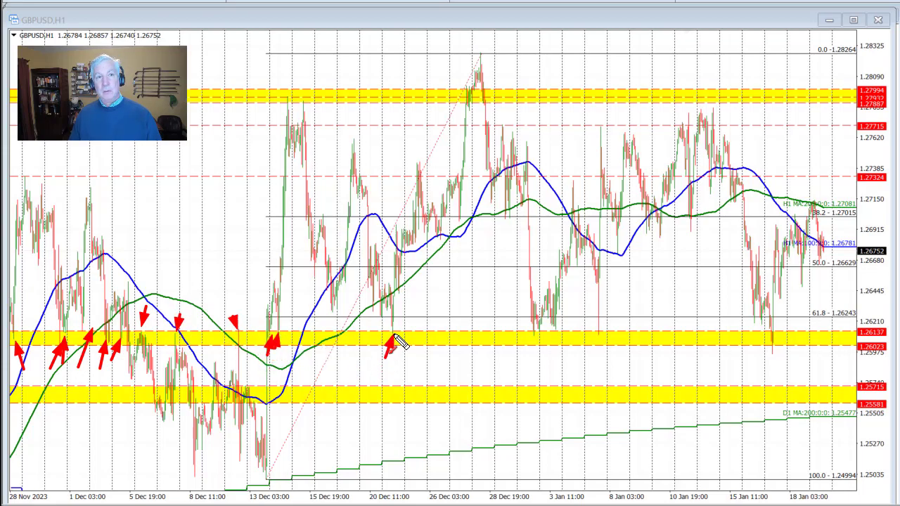
{"action": "mouse_move", "coordinate": [528, 353]}
{"action": "left_mouse_down"}
{"action": "mouse_move", "coordinate": [532, 336]}
{"action": "mouse_move", "coordinate": [552, 332]}
{"action": "left_mouse_up"}
{"action": "left_click_drag", "start_coordinate": [594, 353], "coordinate": [599, 339]}
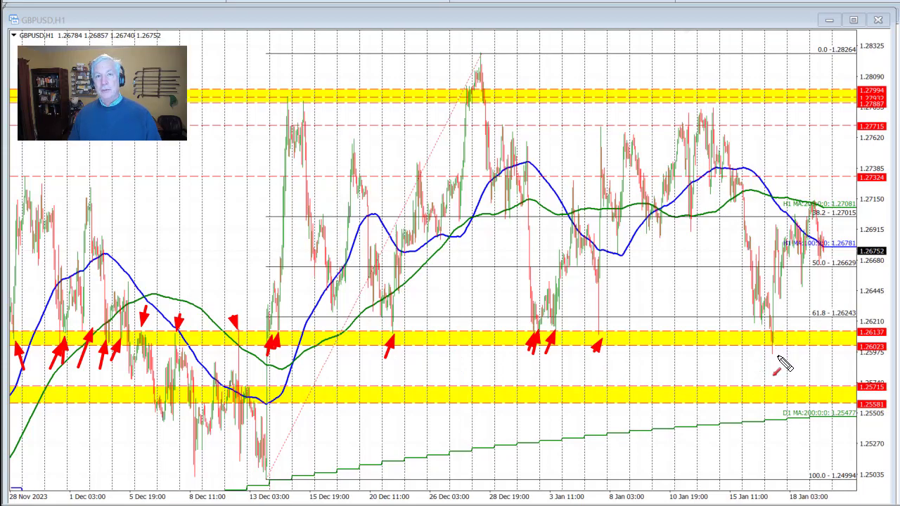
{"action": "left_click_drag", "start_coordinate": [776, 356], "coordinate": [793, 395]}
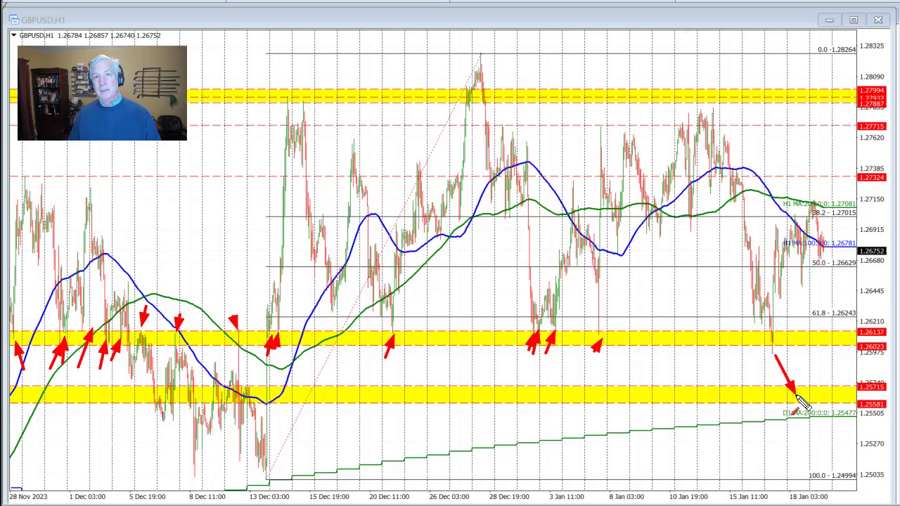
{"action": "left_click_drag", "start_coordinate": [774, 329], "coordinate": [775, 228]}
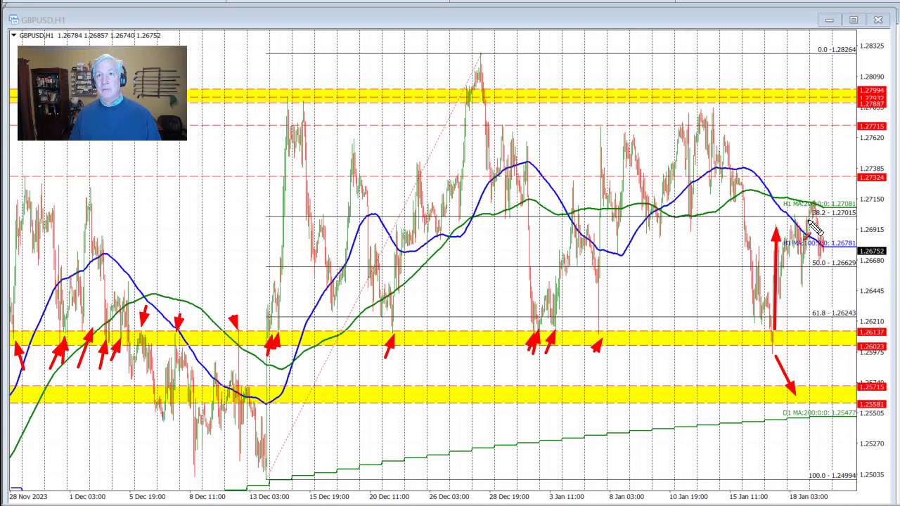
- Point a red arrow at the latest moving-average test
{"action": "left_click_drag", "start_coordinate": [826, 166], "coordinate": [819, 191]}
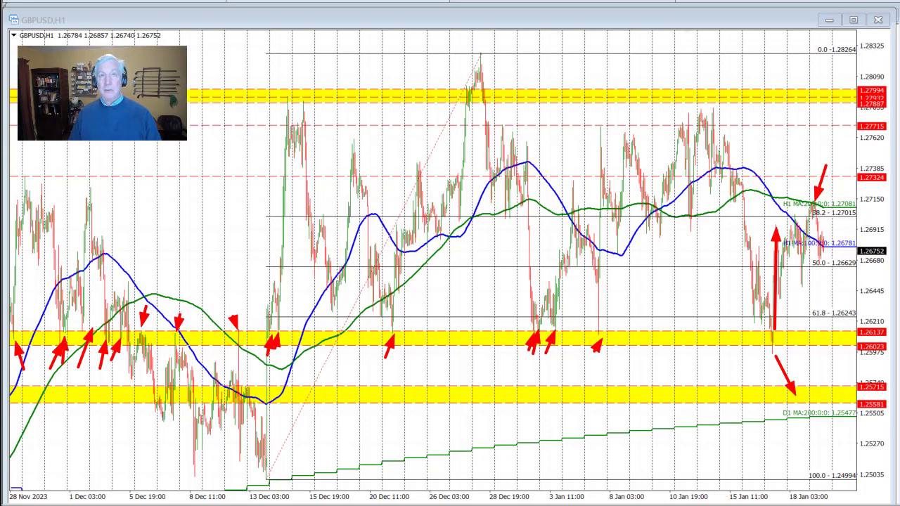
- Draw a red box around the range from mid-December to now
{"action": "mouse_move", "coordinate": [253, 89]}
{"action": "left_mouse_down"}
{"action": "mouse_move", "coordinate": [413, 329]}
{"action": "mouse_move", "coordinate": [866, 343]}
{"action": "mouse_move", "coordinate": [856, 348]}
{"action": "left_mouse_up"}
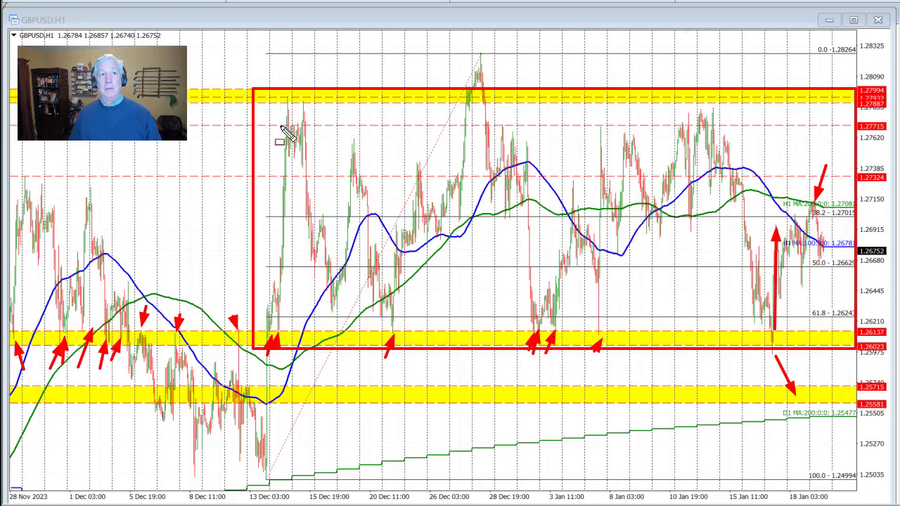